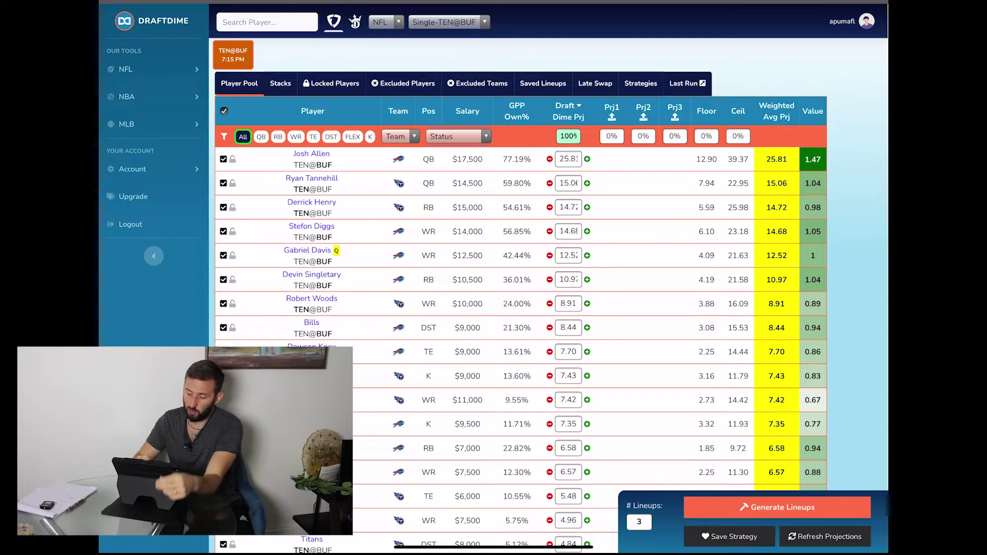
Filter the player pool to Questionable players, and restore the list to all statuses for review
{"action": "left_click", "coordinate": [458, 136]}
{"action": "left_click", "coordinate": [404, 215]}
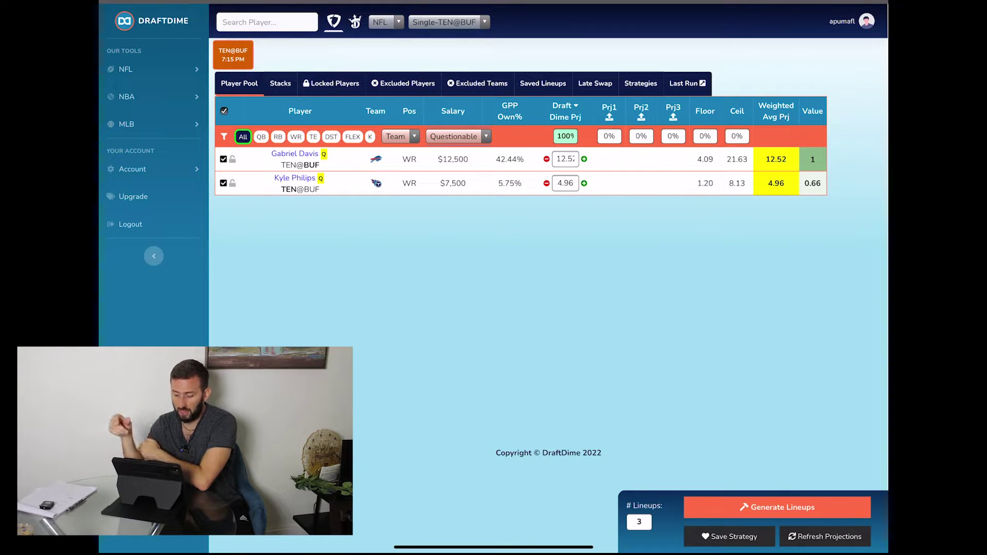
{"action": "left_click", "coordinate": [458, 136]}
{"action": "left_click", "coordinate": [457, 163]}
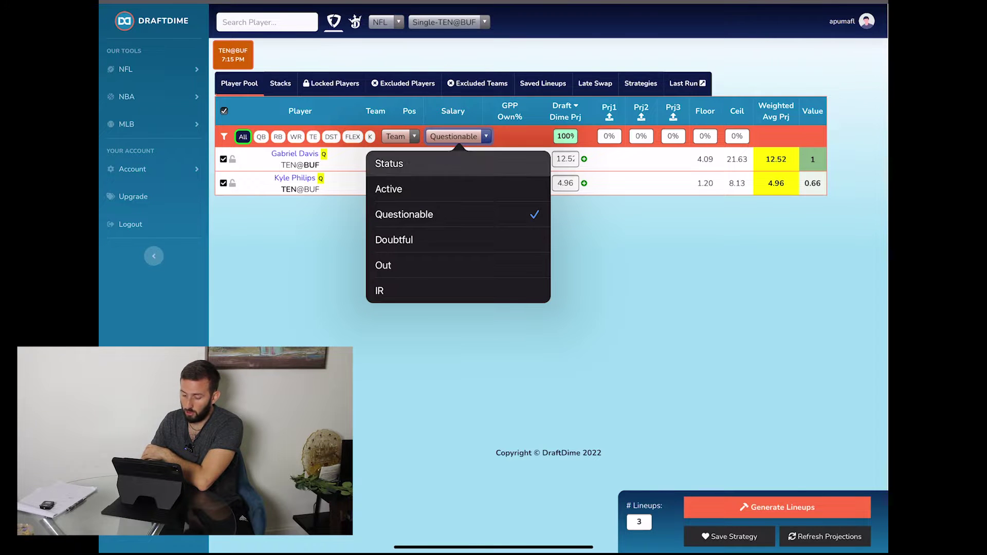
{"action": "scroll", "coordinate": [520, 309], "scroll_direction": "down", "scroll_amount": 1}
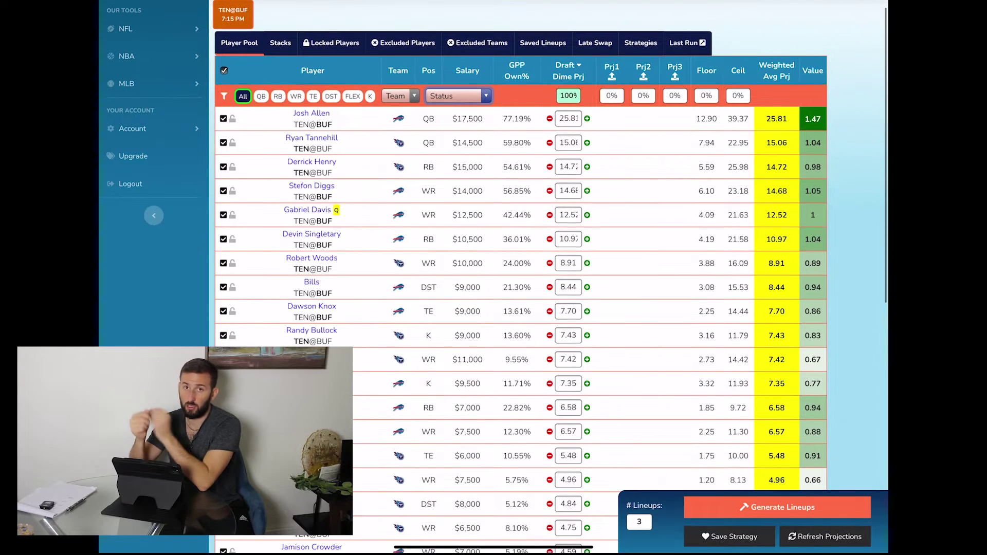
{"action": "scroll", "coordinate": [519, 278], "scroll_direction": "down", "scroll_amount": 2}
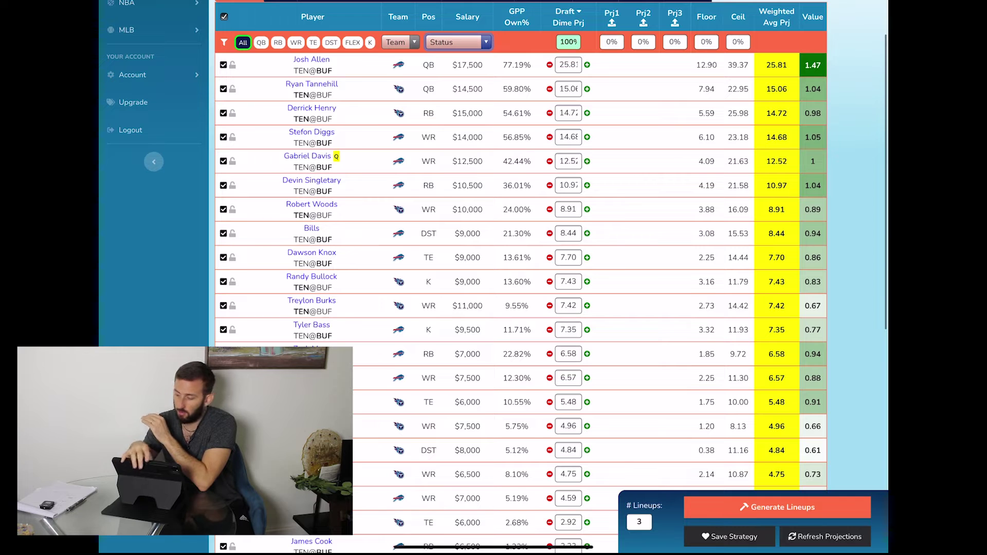
{"action": "scroll", "coordinate": [493, 278], "scroll_direction": "up", "scroll_amount": 3}
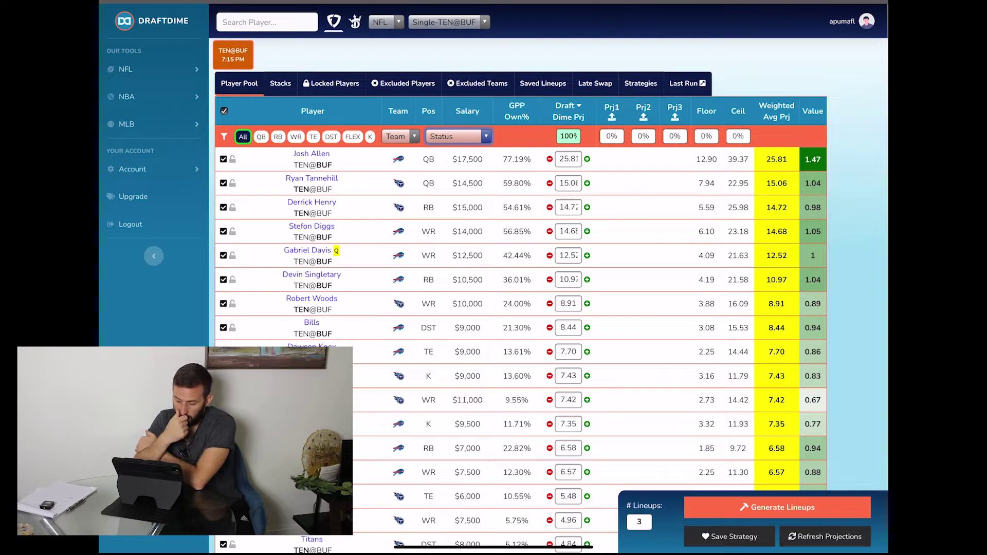
View the player details of Bills running back Zack Moss, and close them
{"action": "scroll", "coordinate": [521, 309], "scroll_direction": "down", "scroll_amount": 2}
{"action": "left_click", "coordinate": [312, 336]}
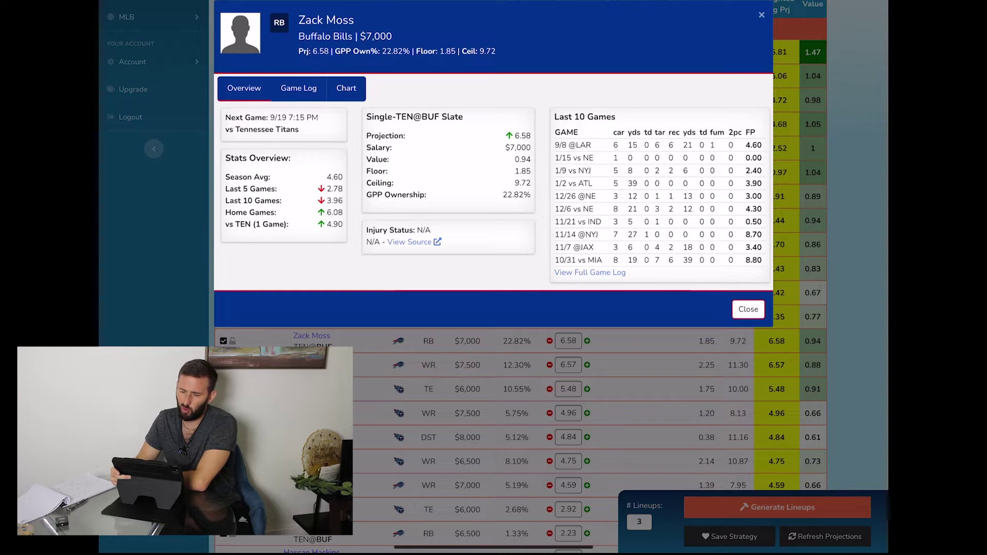
{"action": "key", "text": "Escape"}
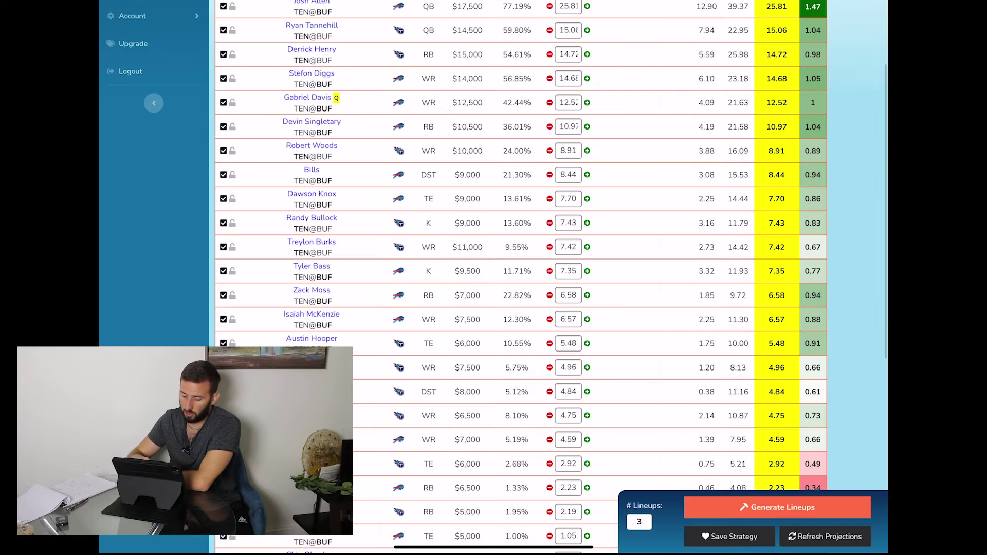
View the player details of Titans receiver Kyle Philips, and return to the full player pool
{"action": "scroll", "coordinate": [521, 278], "scroll_direction": "down", "scroll_amount": 3}
{"action": "left_click", "coordinate": [307, 192]}
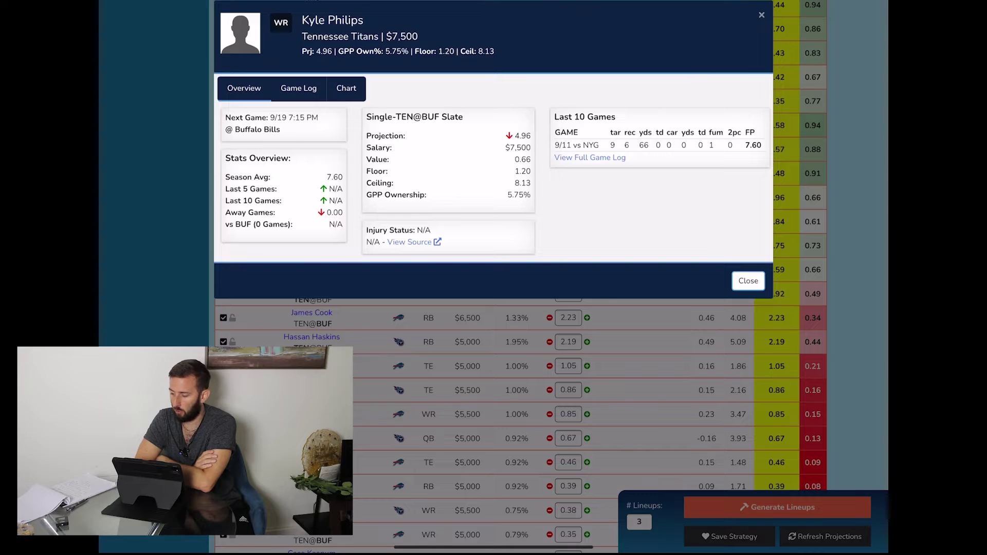
{"action": "key", "text": "Escape"}
{"action": "scroll", "coordinate": [520, 277], "scroll_direction": "up", "scroll_amount": 7}
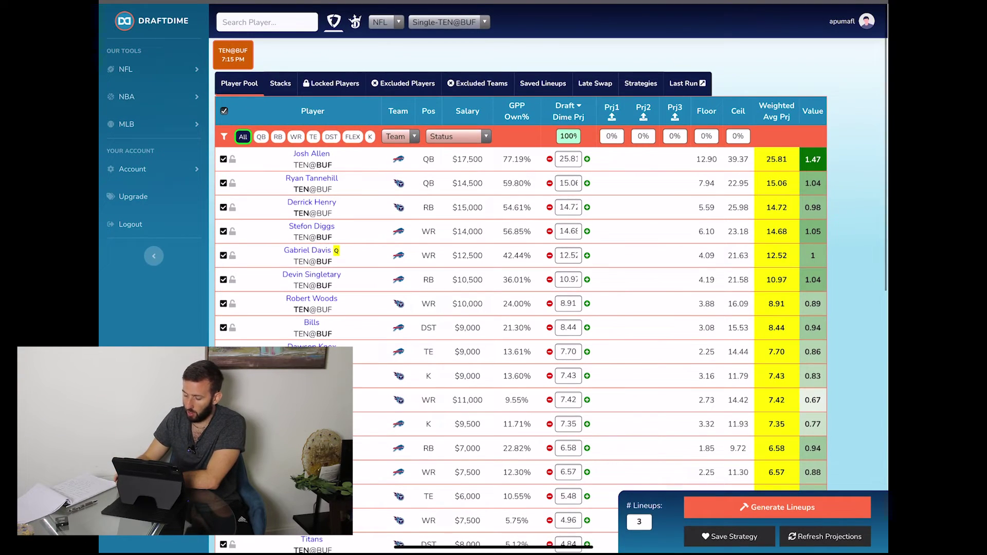
Generate 3 lineups for the Single-TEN@BUF slate and open Austin Hooper's details from the first lineup
{"action": "left_click", "coordinate": [777, 507]}
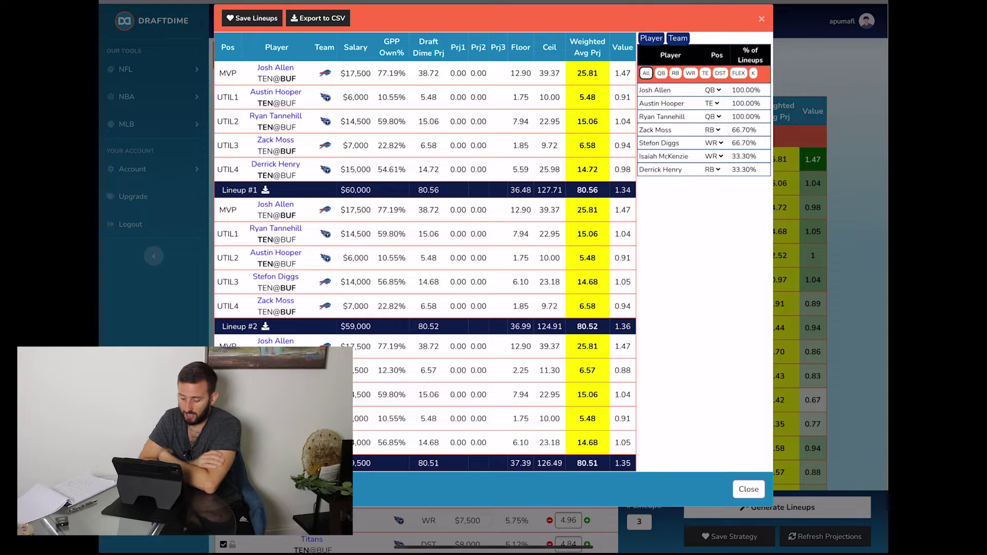
{"action": "left_click", "coordinate": [276, 91]}
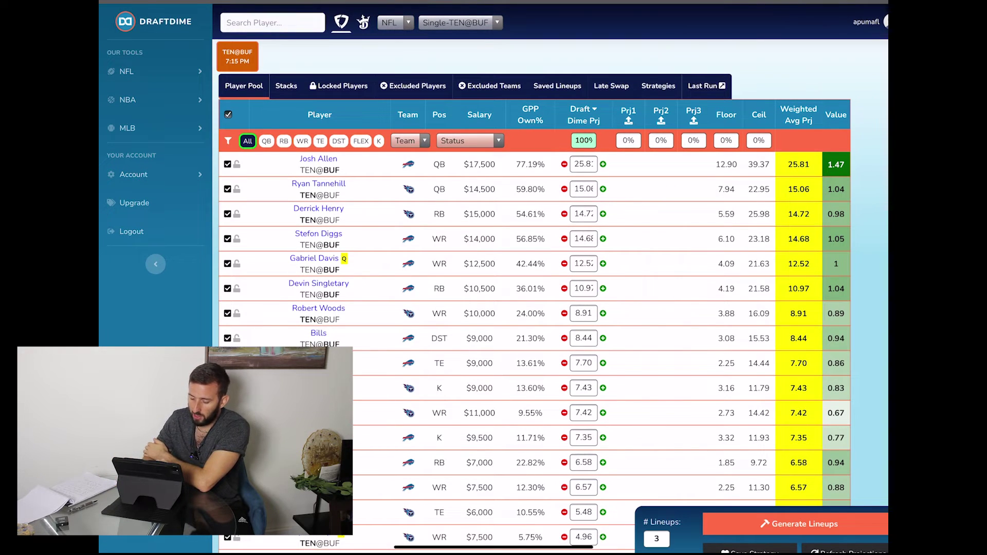
Lock Derrick Henry as MVP, generate 3 lineups around him, and close the results after review
{"action": "scroll", "coordinate": [493, 278], "scroll_direction": "down", "scroll_amount": 1}
{"action": "scroll", "coordinate": [493, 278], "scroll_direction": "down", "scroll_amount": 1}
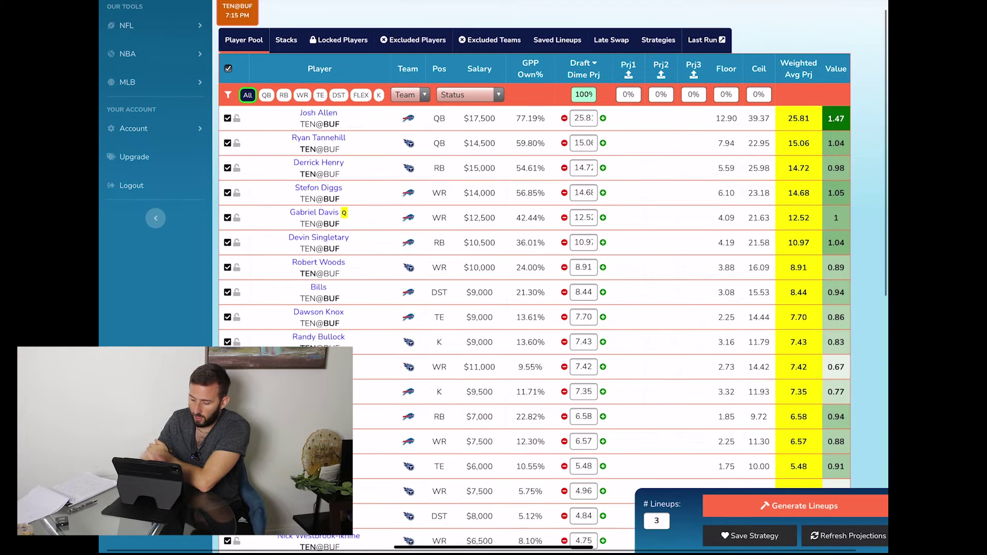
{"action": "left_click", "coordinate": [237, 168]}
{"action": "left_click", "coordinate": [242, 176]}
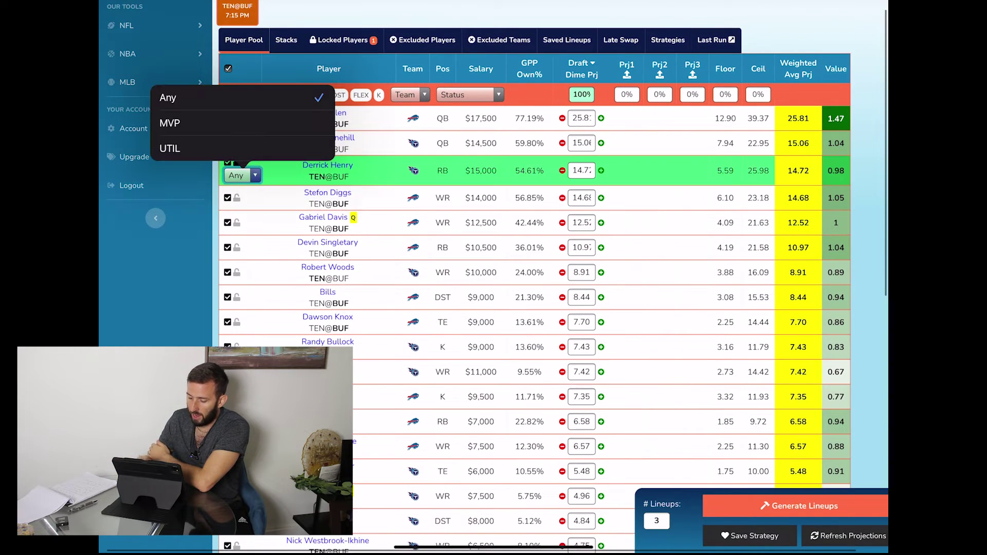
{"action": "left_click", "coordinate": [169, 123]}
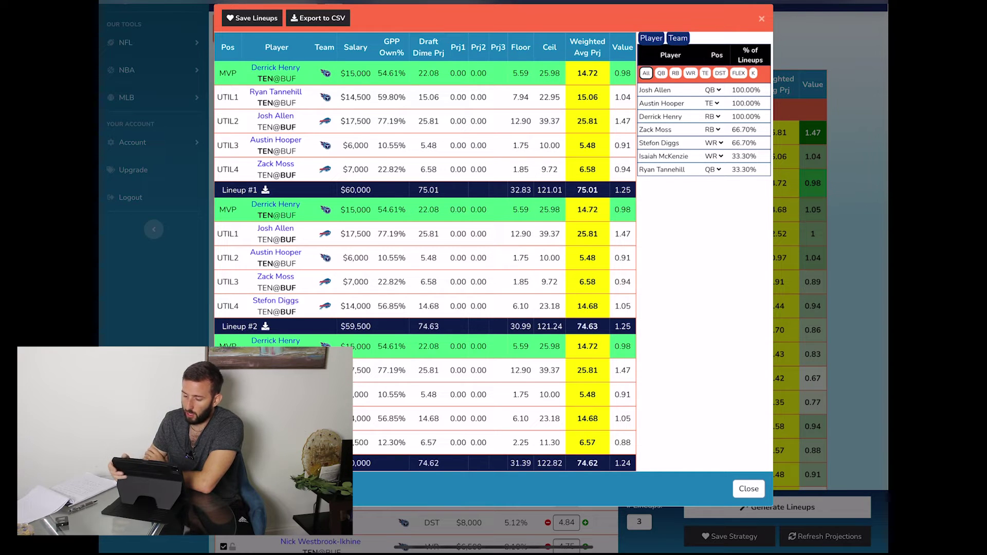
{"action": "key", "text": "Escape"}
{"action": "scroll", "coordinate": [494, 277], "scroll_direction": "up", "scroll_amount": 1}
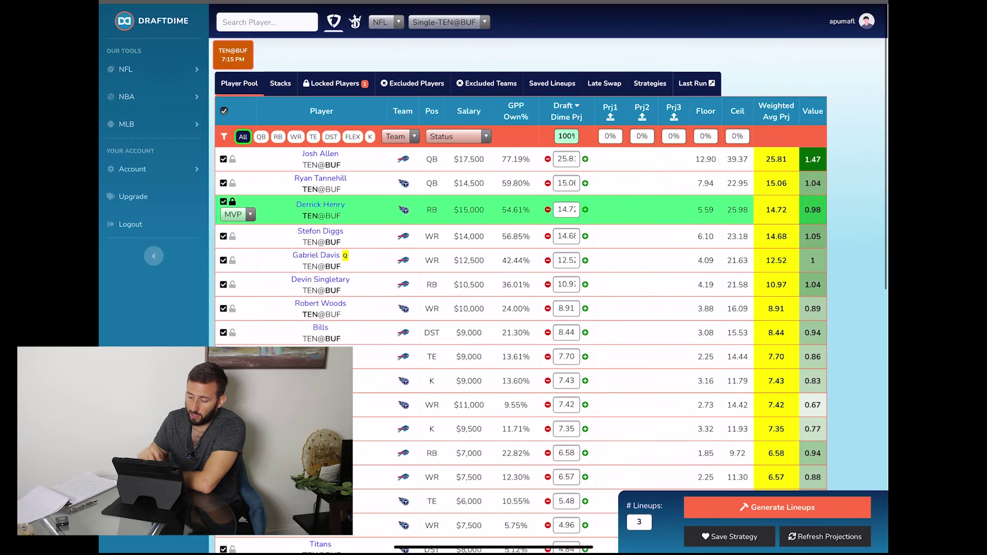
Switch the player pool to the DraftKings site and select the Showdown-TEN@BUF slate
{"action": "left_click", "coordinate": [355, 21]}
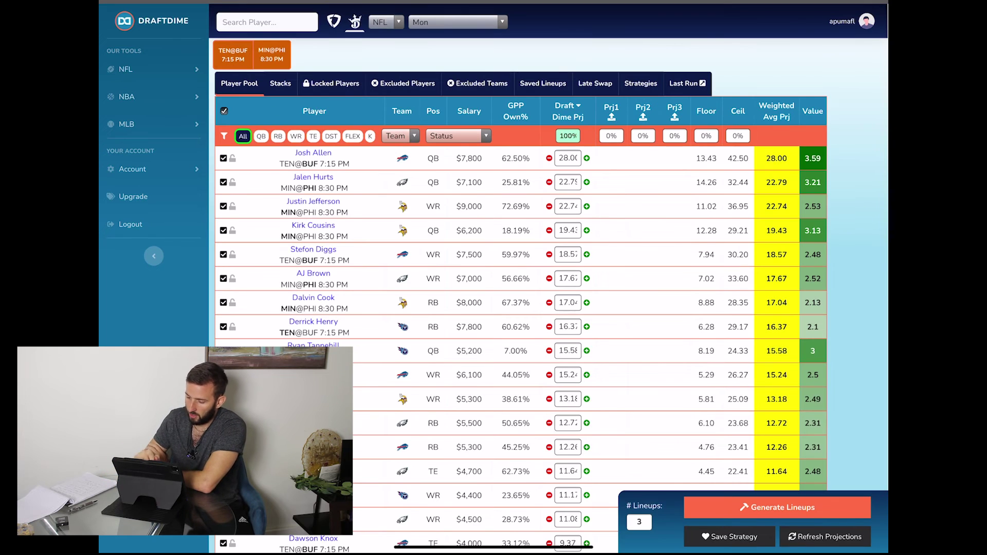
{"action": "left_click", "coordinate": [456, 21]}
{"action": "left_click", "coordinate": [423, 100]}
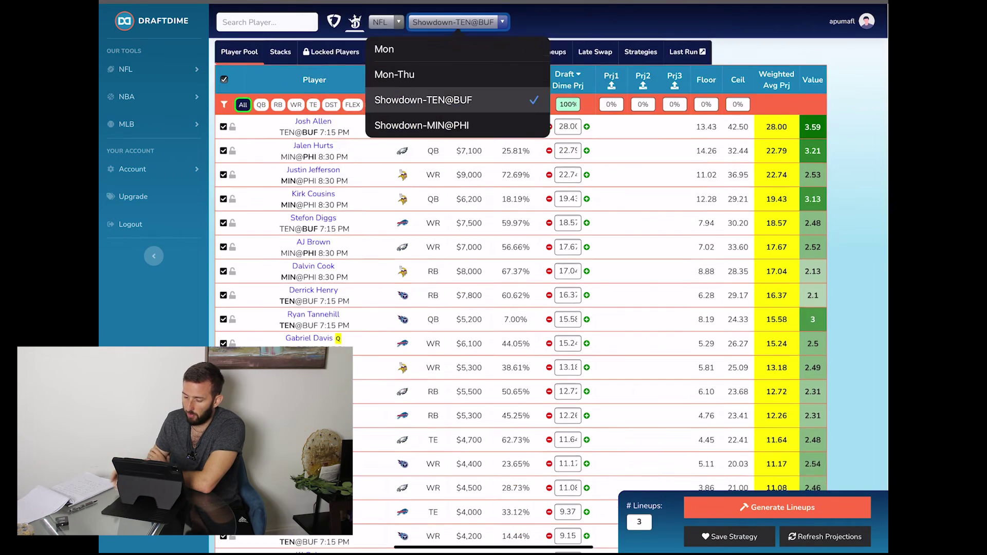
Generate 3 lineups for the Showdown-TEN@BUF slate without locked players, and close the results after review
{"action": "scroll", "coordinate": [521, 308], "scroll_direction": "down", "scroll_amount": 1}
{"action": "left_click", "coordinate": [776, 507]}
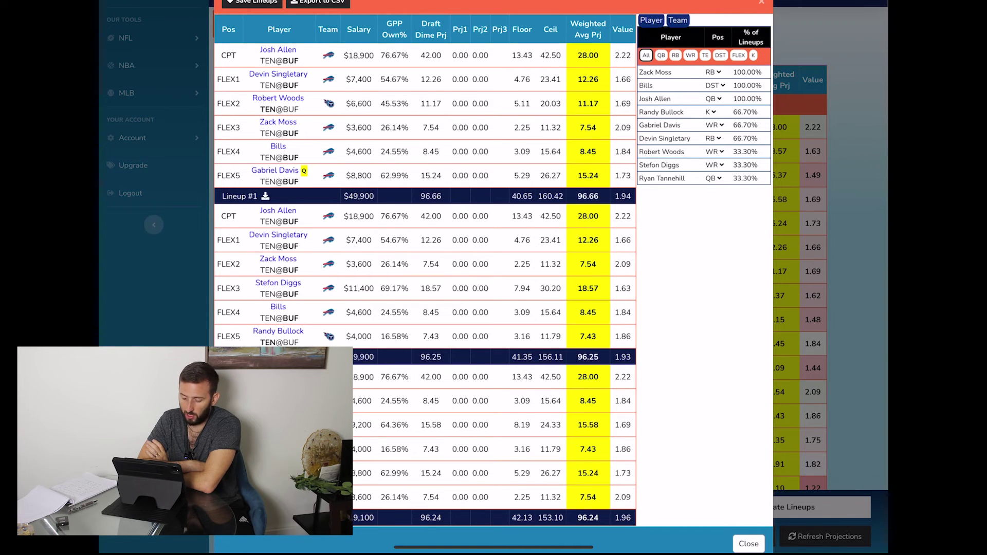
{"action": "key", "text": "Escape"}
Lock Stefon Diggs as CPT and generate 3 Showdown-TEN@BUF lineups around him
{"action": "scroll", "coordinate": [520, 288], "scroll_direction": "down", "scroll_amount": 1}
{"action": "left_click", "coordinate": [233, 140]}
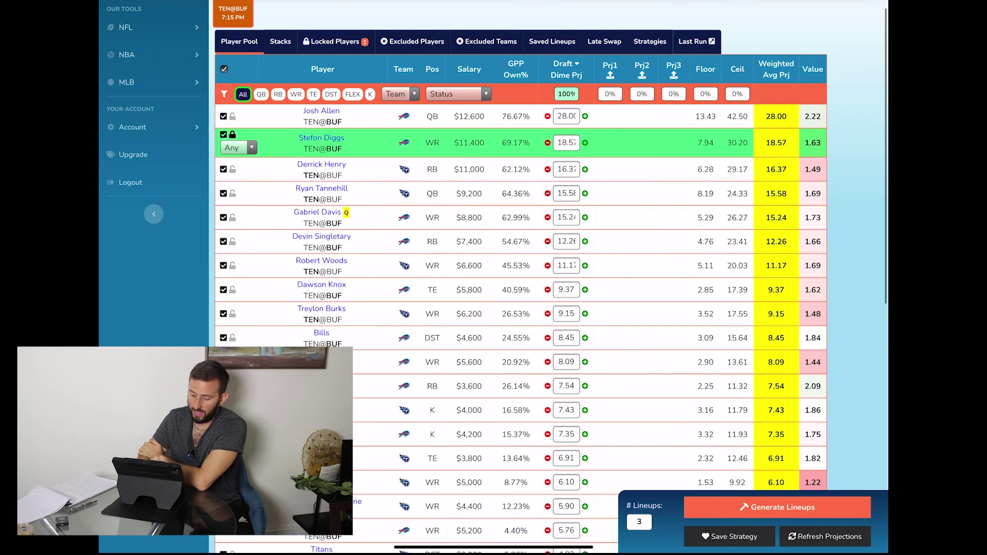
{"action": "left_click", "coordinate": [238, 147]}
{"action": "left_click", "coordinate": [238, 95]}
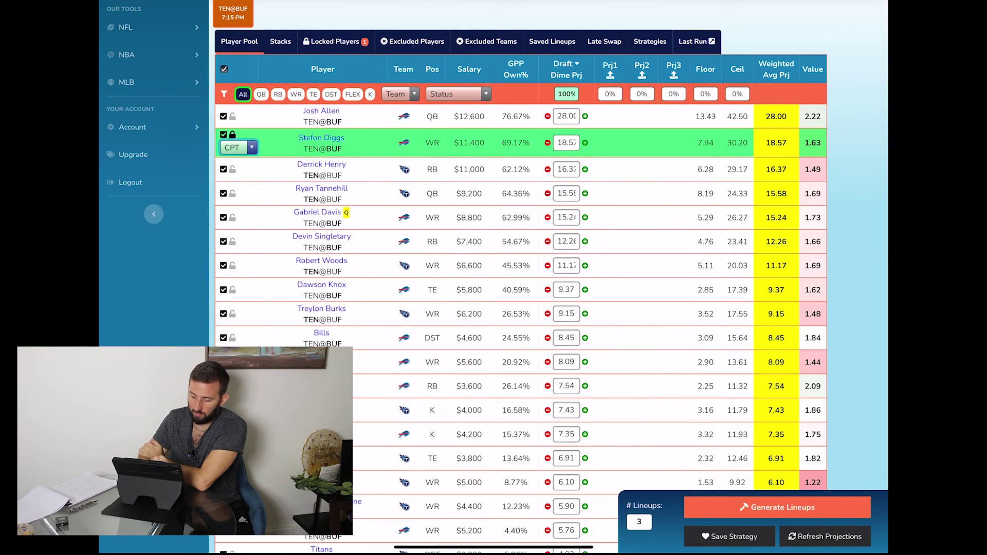
{"action": "scroll", "coordinate": [520, 288], "scroll_direction": "down", "scroll_amount": 1}
{"action": "left_click", "coordinate": [777, 507]}
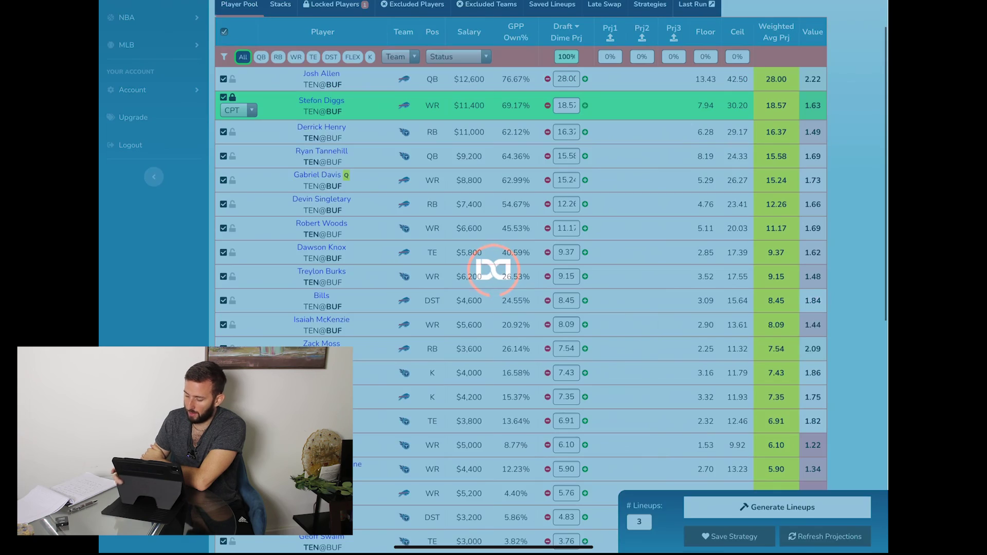